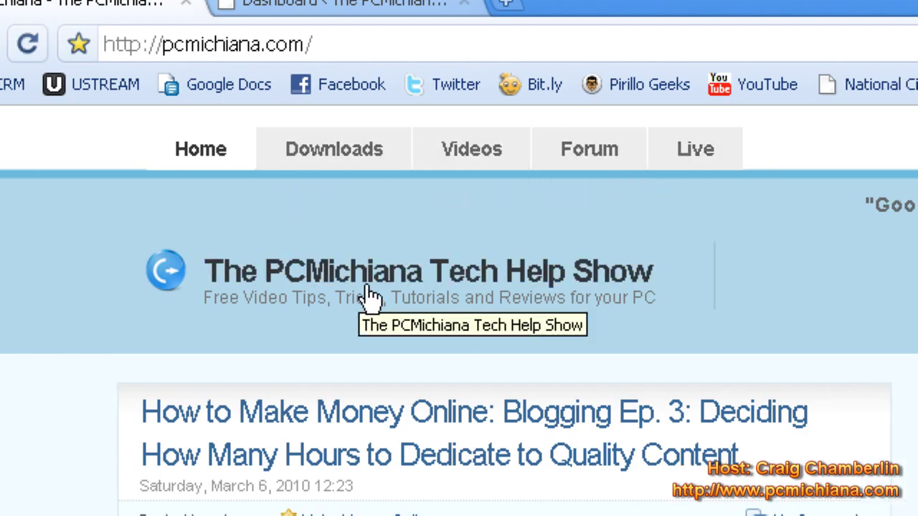
- Look over the newest "How to Make Money Online" blogging posts on the PCMichiana home page
scroll(522, 356, down, 2)
scroll(520, 354, down, 2)
scroll(521, 370, up, 4)
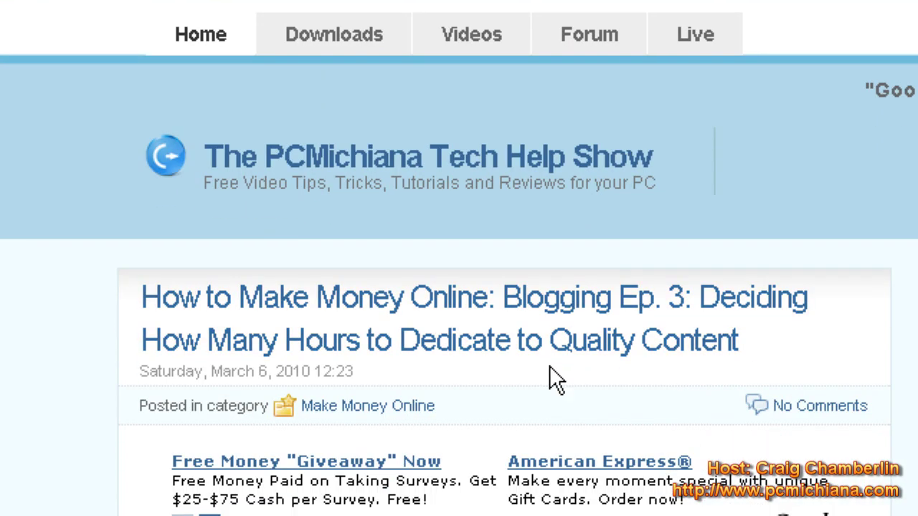
scroll(518, 233, up, 2)
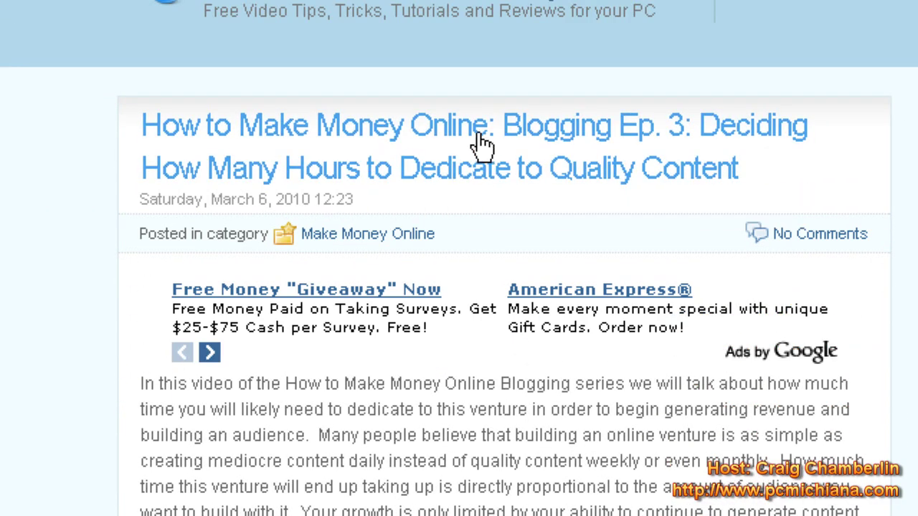
scroll(452, 162, up, 3)
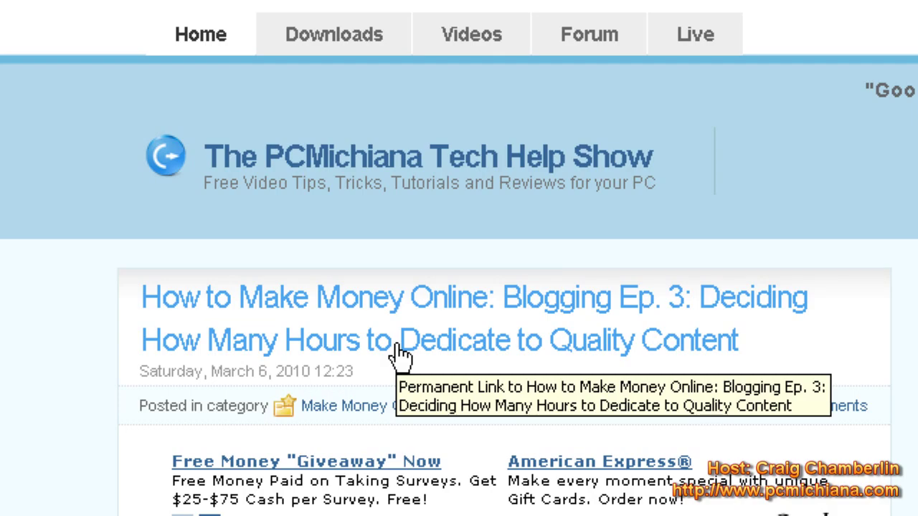
scroll(390, 369, down, 10)
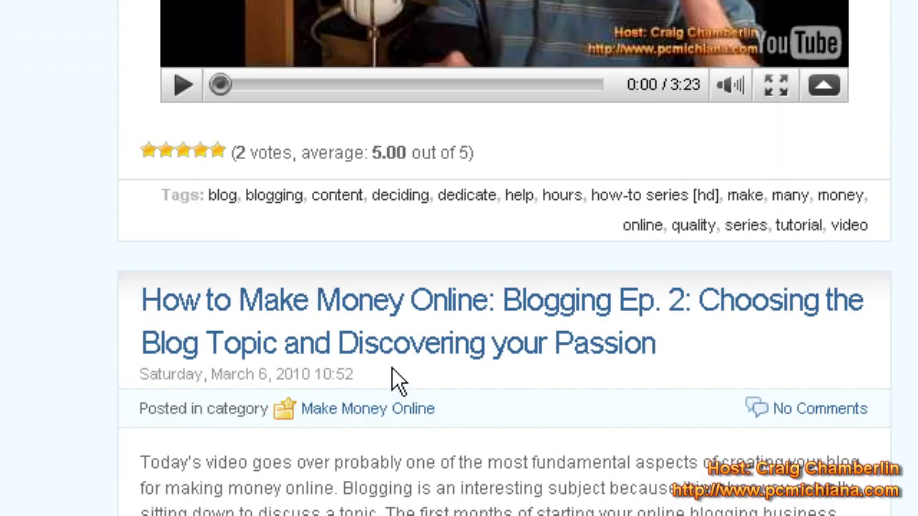
scroll(387, 366, down, 2)
scroll(402, 183, down, 2)
scroll(393, 192, up, 10)
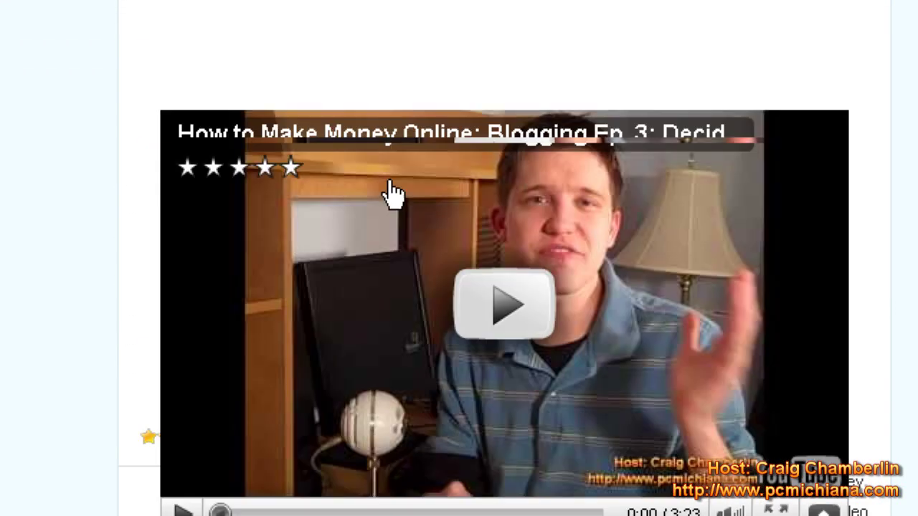
scroll(389, 183, up, 5)
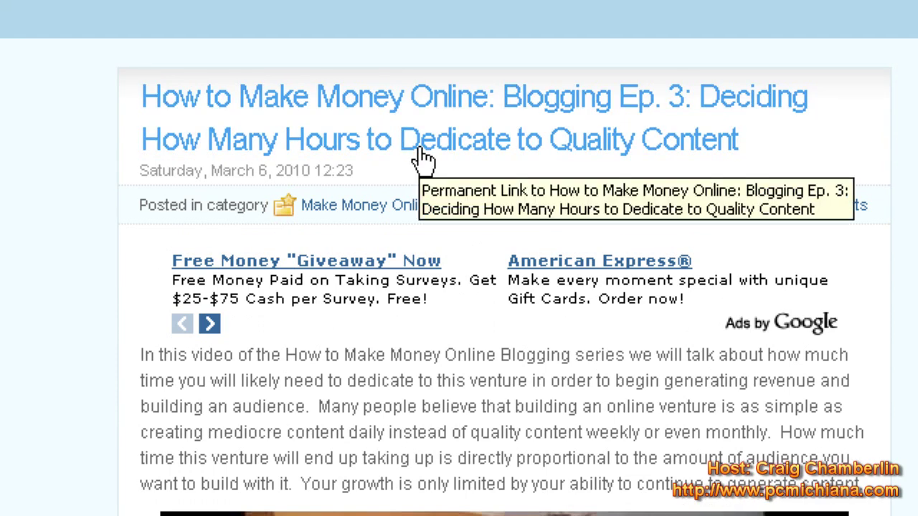
- Open the "How to Make Money Online: Blogging Ep. 3" post and highlight its title and introductory paragraph
click(422, 160)
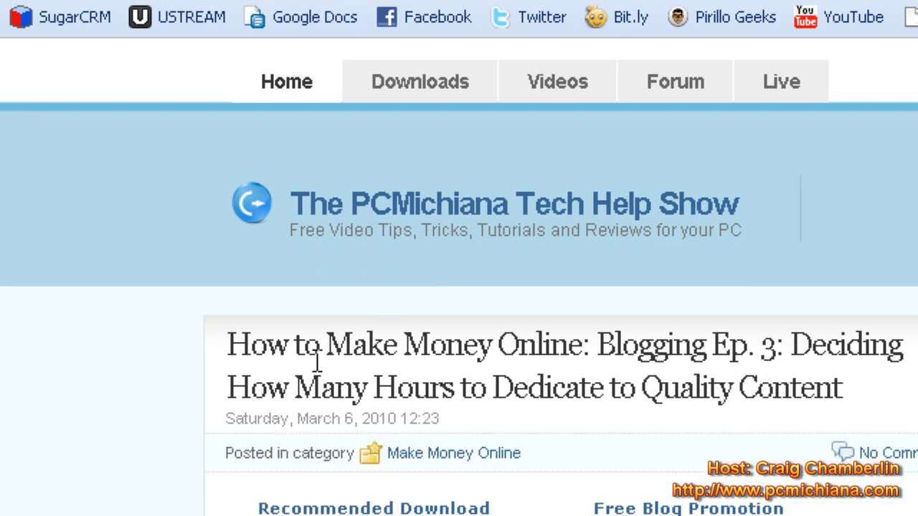
drag(227, 430, 671, 442)
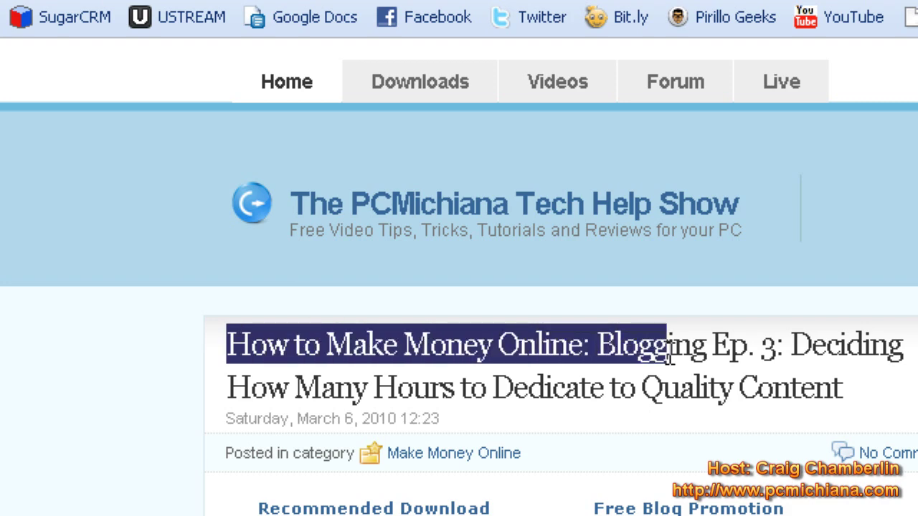
drag(671, 356, 846, 378)
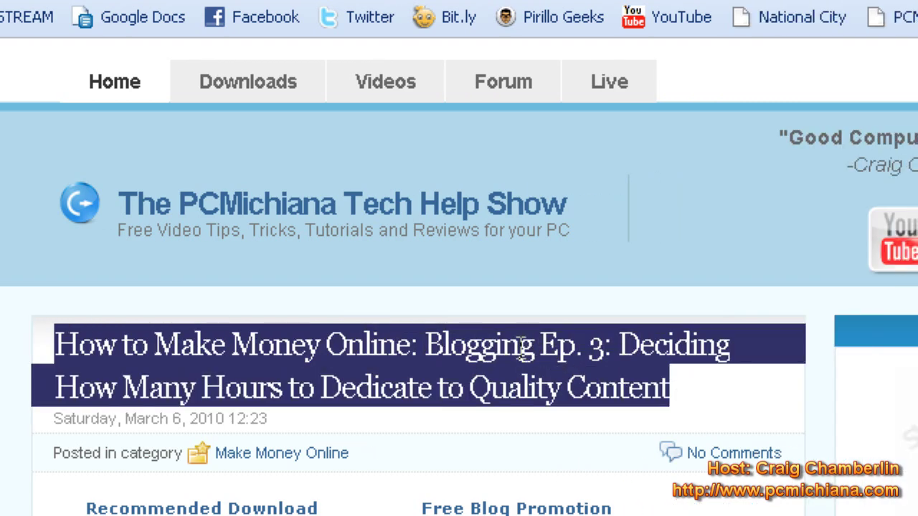
scroll(522, 345, down, 5)
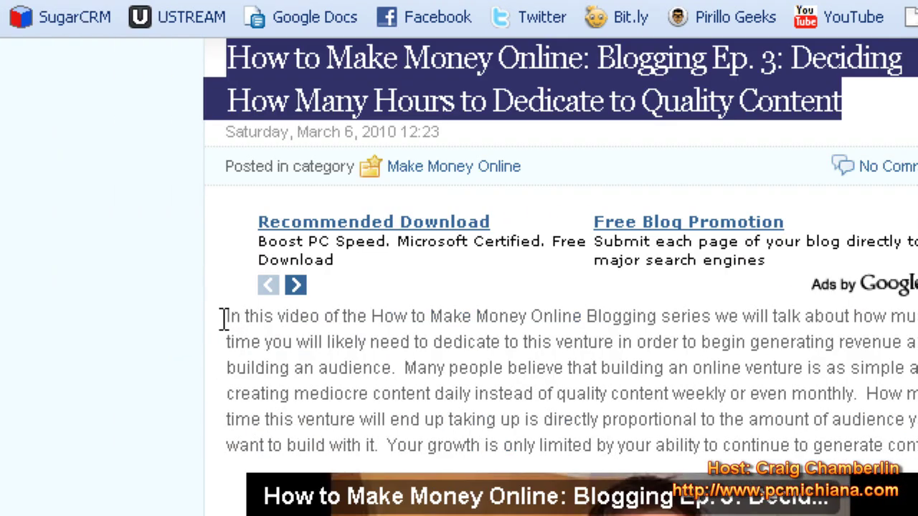
drag(223, 317, 917, 446)
- Highlight the full web address of the opened Blogging Ep. 3 post
scroll(725, 402, up, 2)
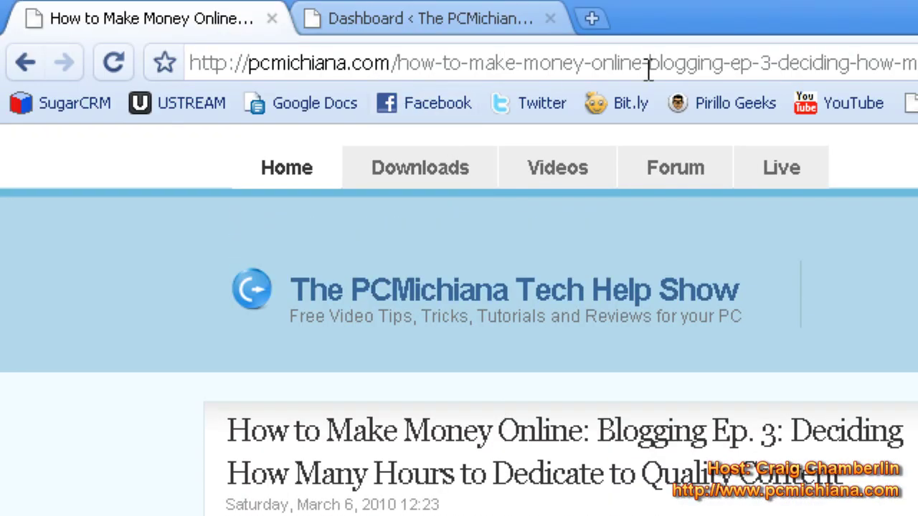
drag(661, 63, 0, 83)
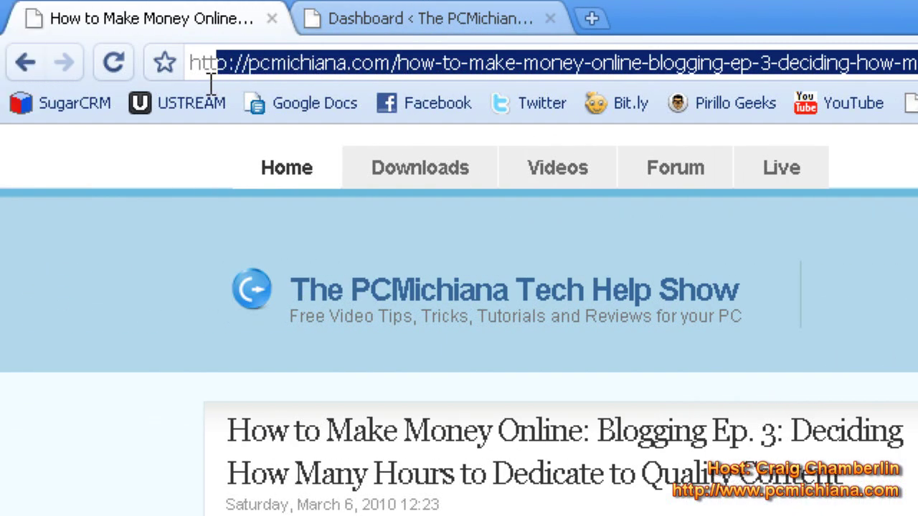
drag(212, 82, 182, 77)
- Return to the site's home page and examine its list of posts and the sidebar sections beside them
click(313, 171)
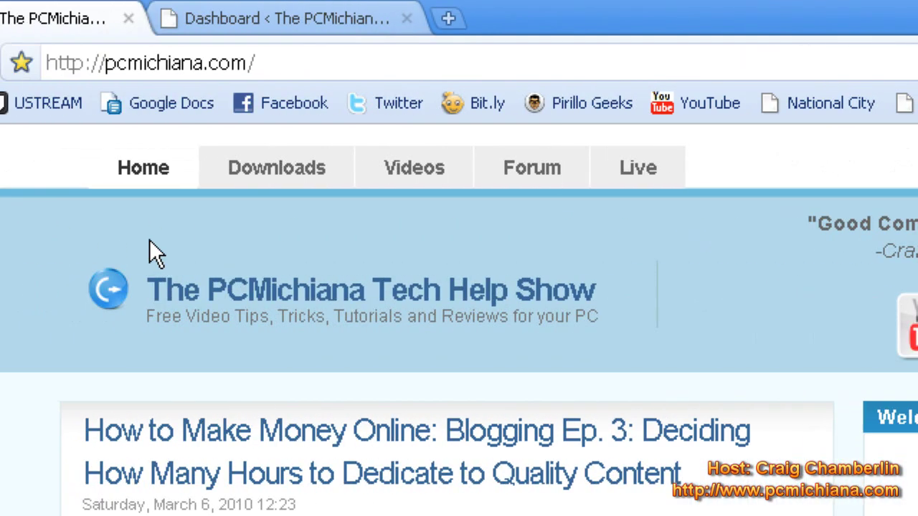
scroll(410, 282, down, 3)
scroll(410, 282, down, 8)
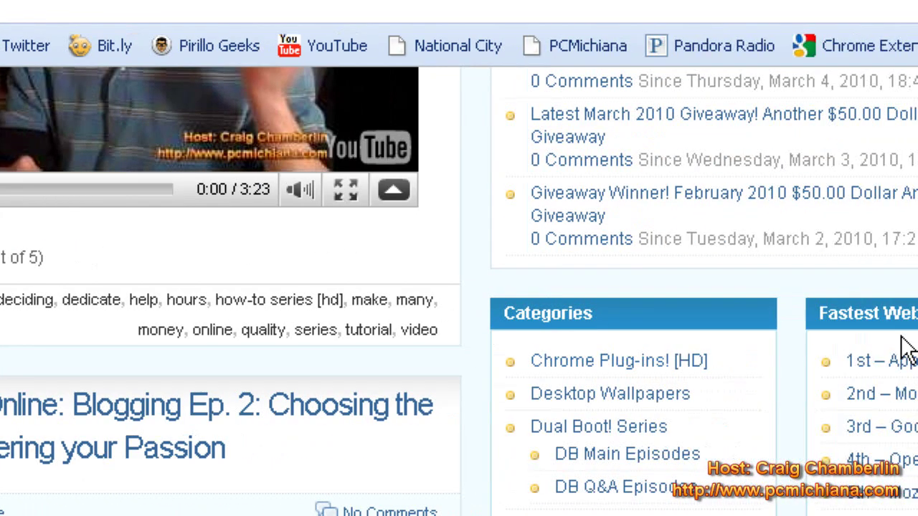
scroll(651, 379, down, 5)
scroll(652, 380, down, 10)
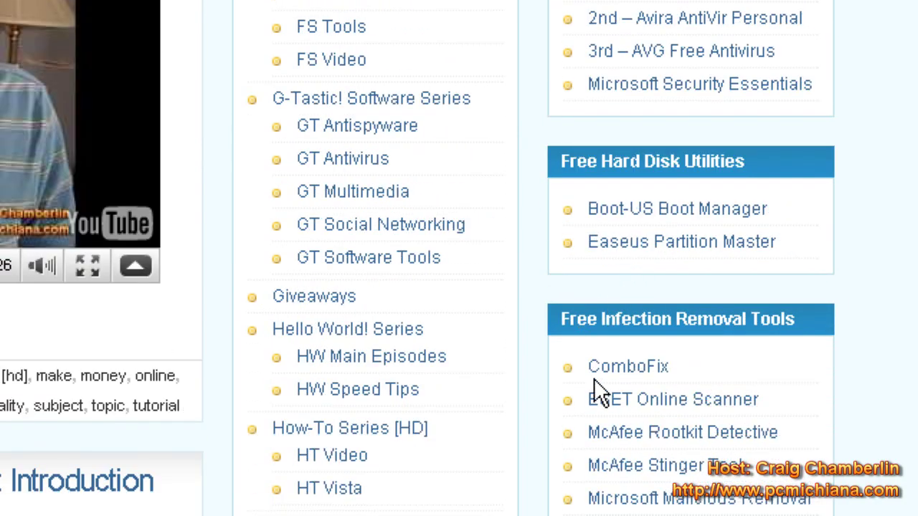
scroll(628, 370, down, 3)
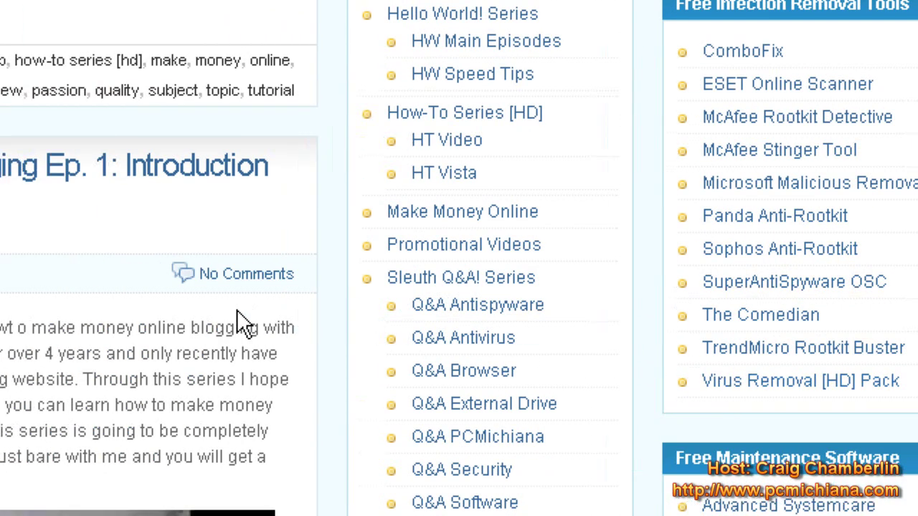
scroll(294, 319, down, 10)
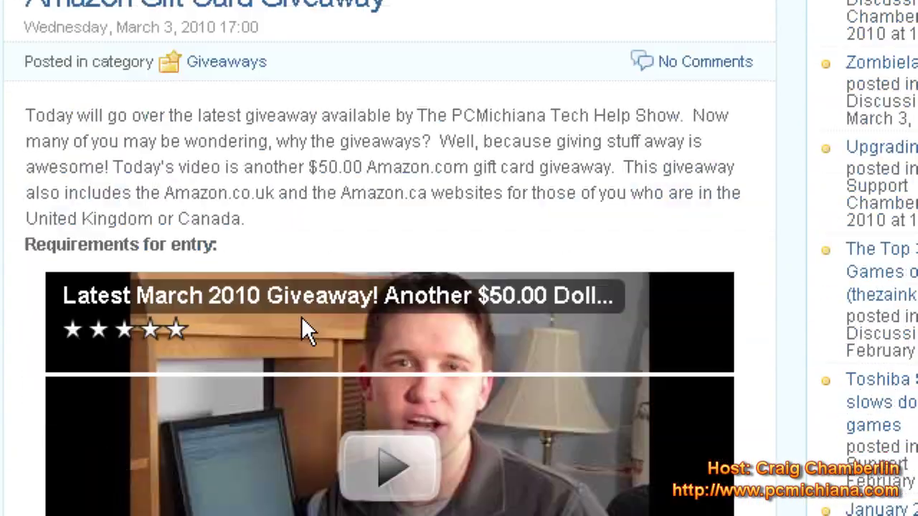
scroll(301, 316, down, 5)
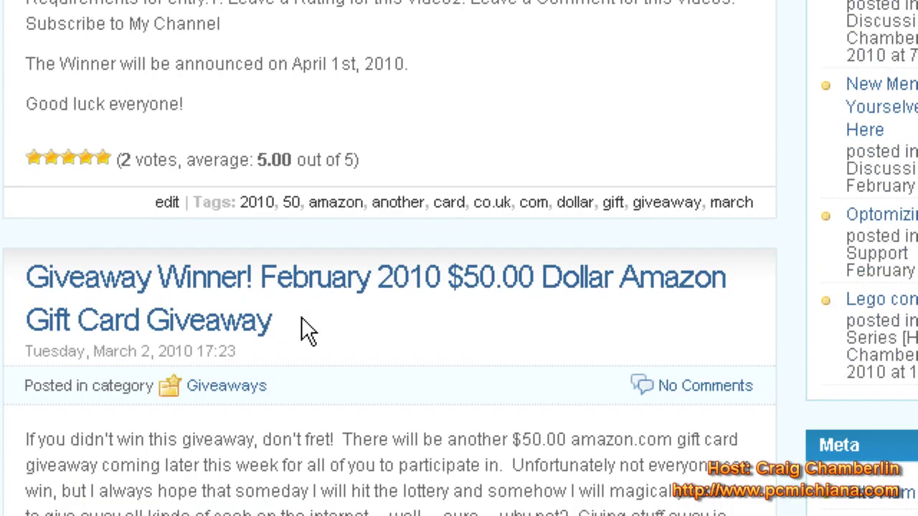
scroll(303, 320, up, 15)
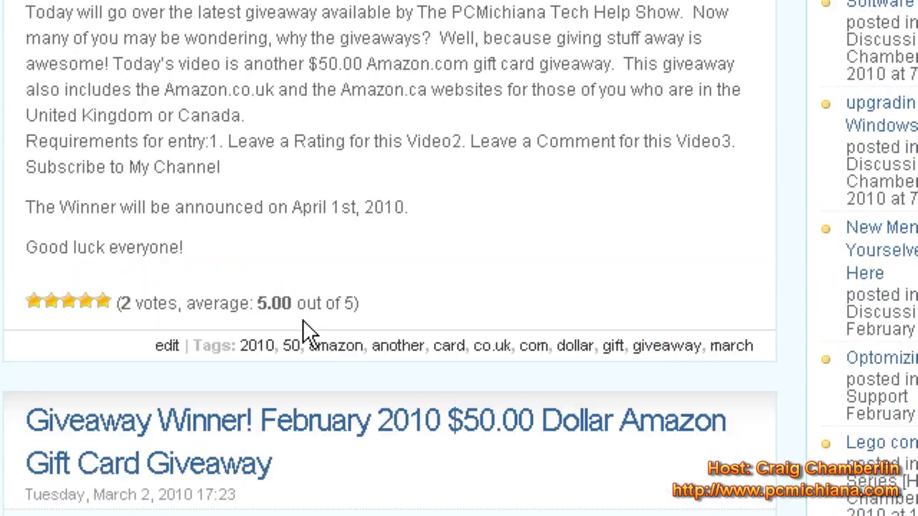
scroll(321, 294, up, 20)
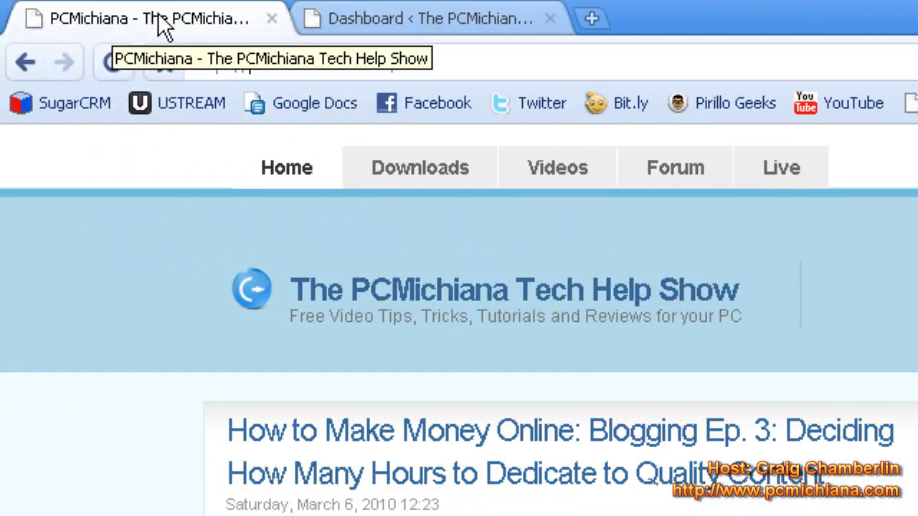
- Switch to the WordPress dashboard and start a new post titled "test post" with its body ready for writing
click(393, 26)
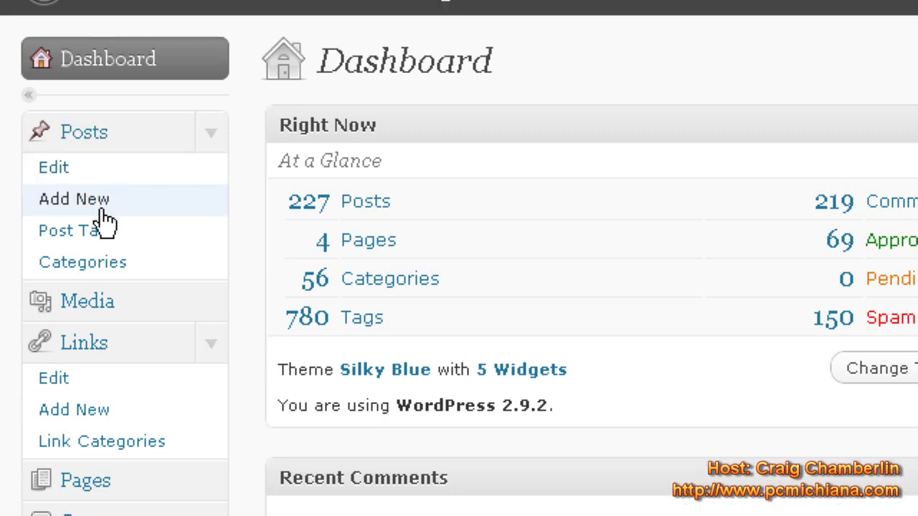
click(104, 201)
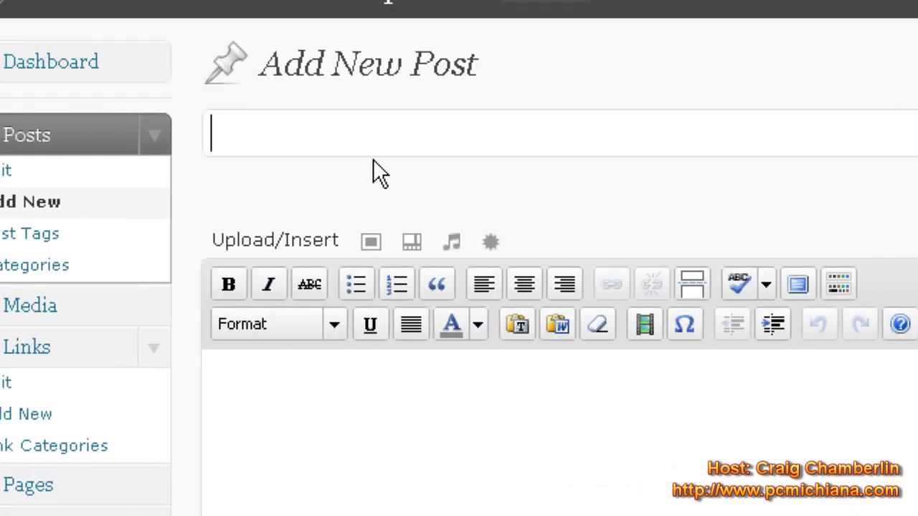
text(test post)
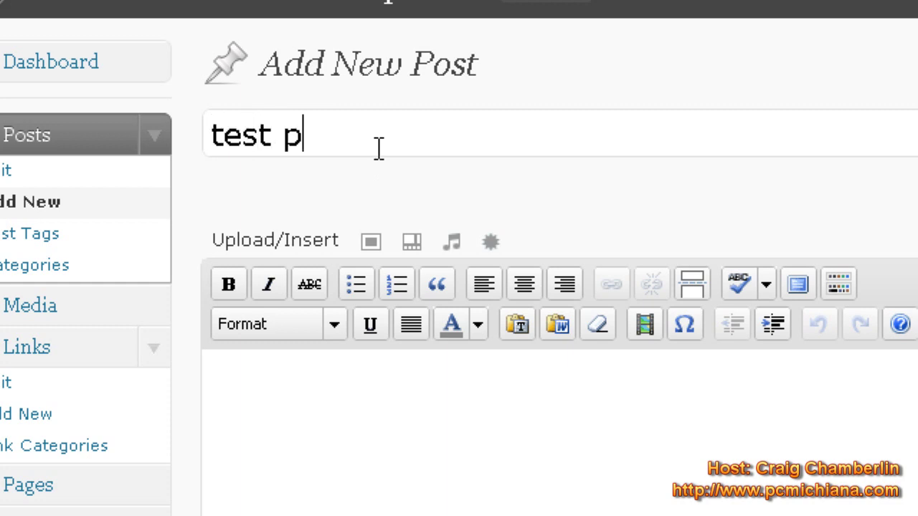
click(363, 412)
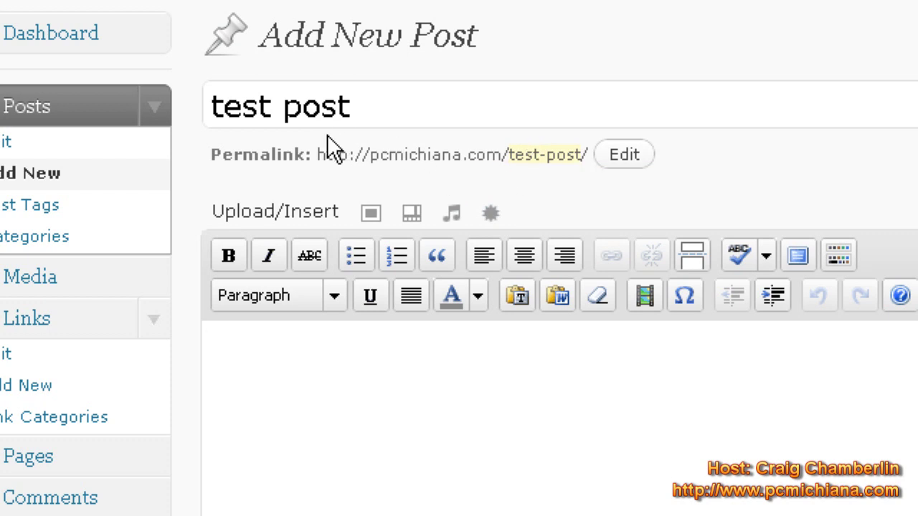
- Open the new post's scheduled publish date and time for editing
scroll(327, 147, up, 1)
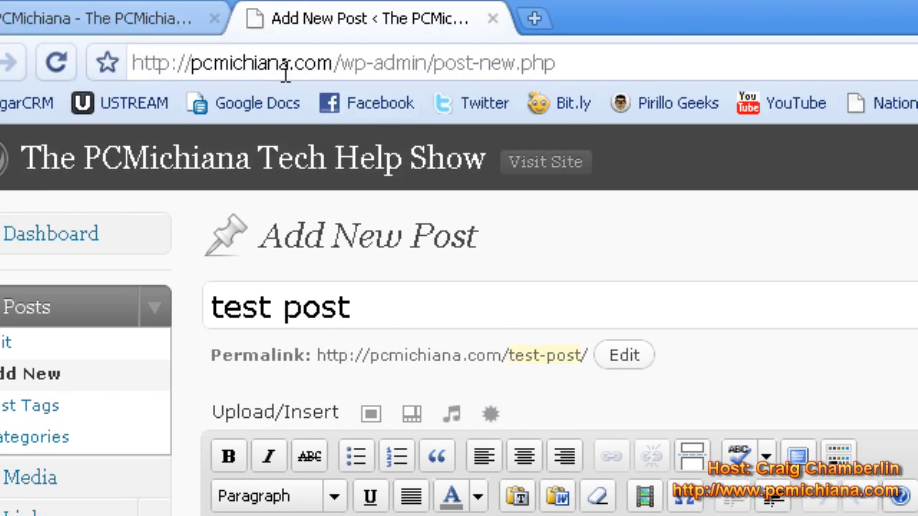
drag(254, 61, 641, 54)
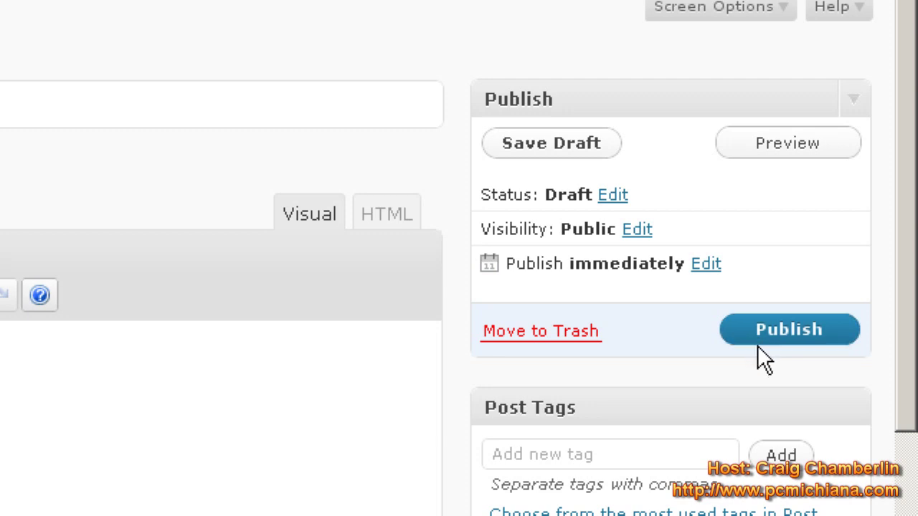
click(704, 267)
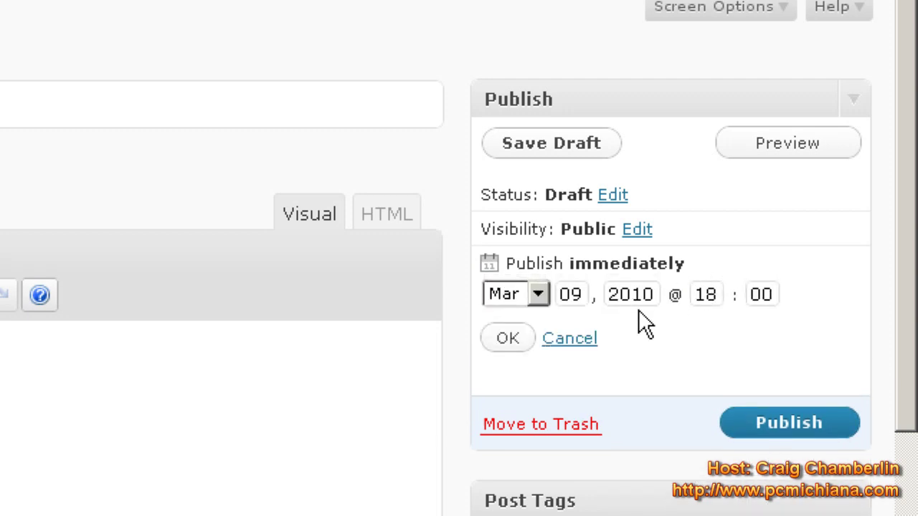
- Look through the post's tag and category options and open the form for adding a new category
scroll(634, 345, down, 3)
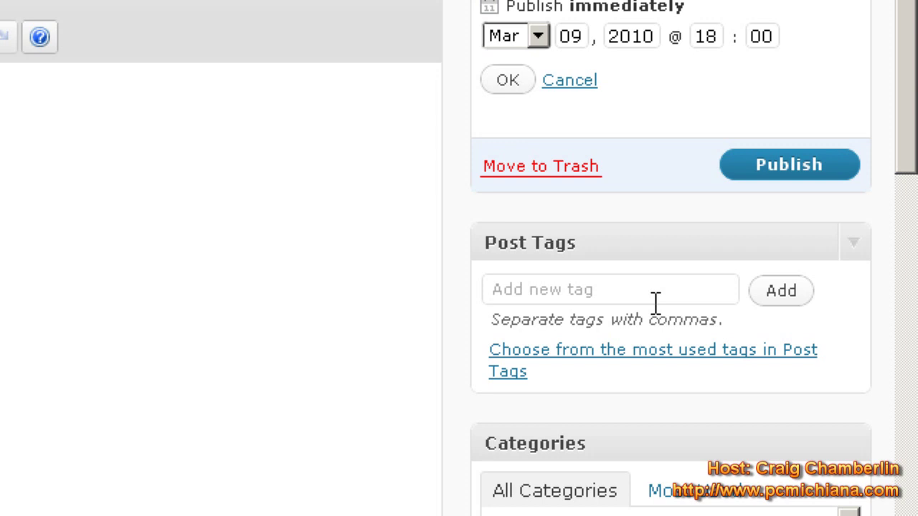
scroll(655, 301, down, 4)
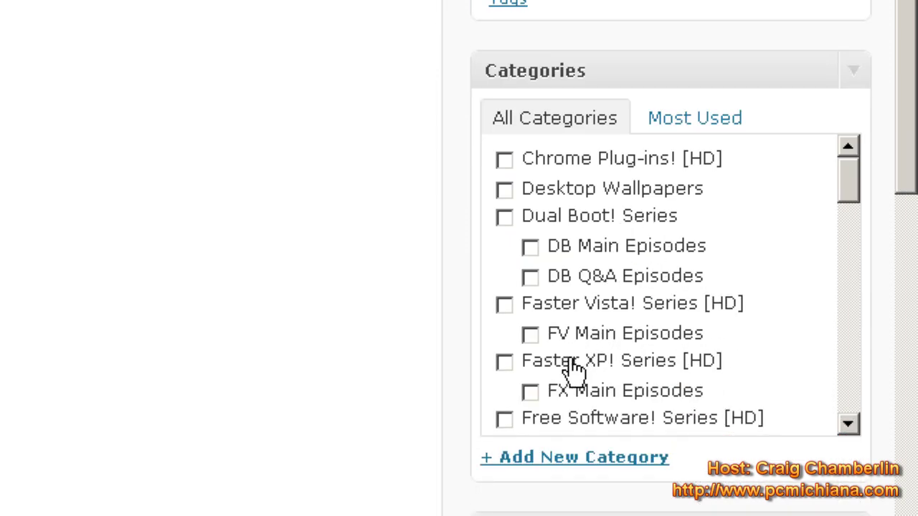
scroll(693, 283, down, 2)
scroll(692, 283, down, 5)
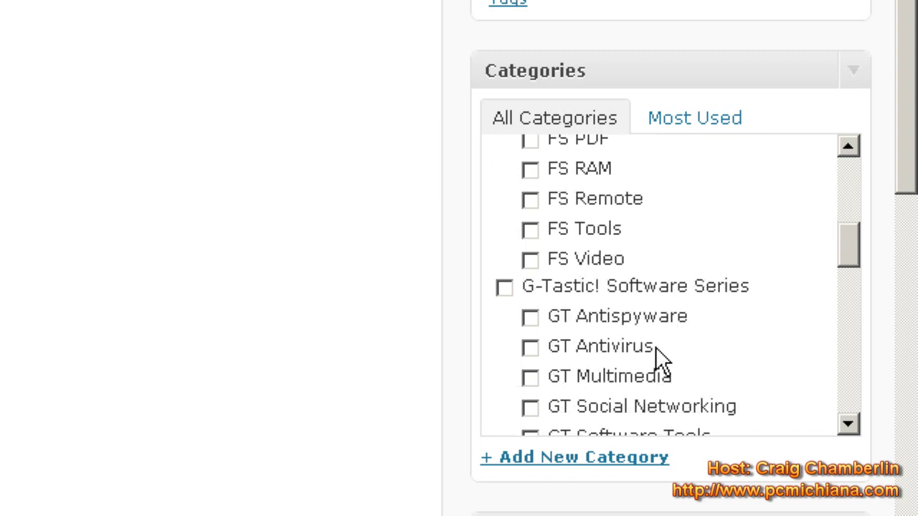
scroll(631, 373, down, 1)
click(626, 343)
scroll(624, 365, down, 1)
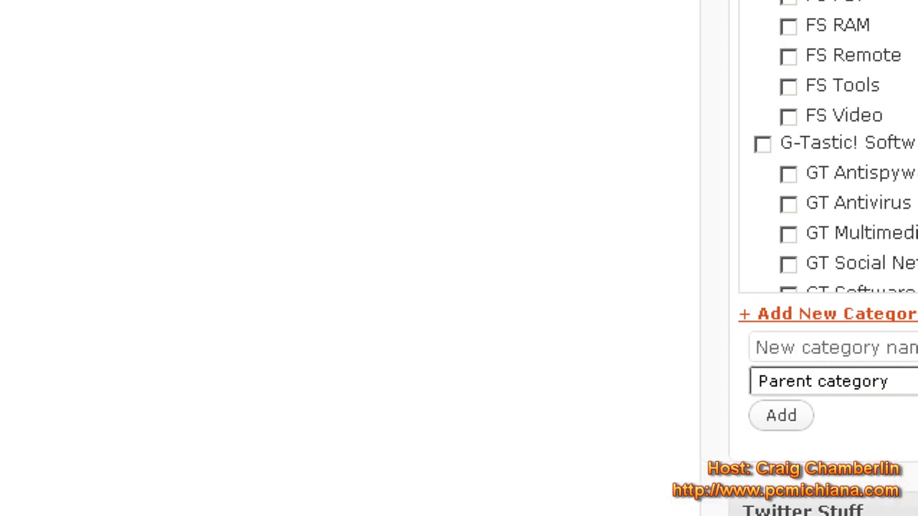
- Examine the post's excerpt, trackback, custom field, discussion and All in One SEO Pack settings
scroll(287, 290, down, 3)
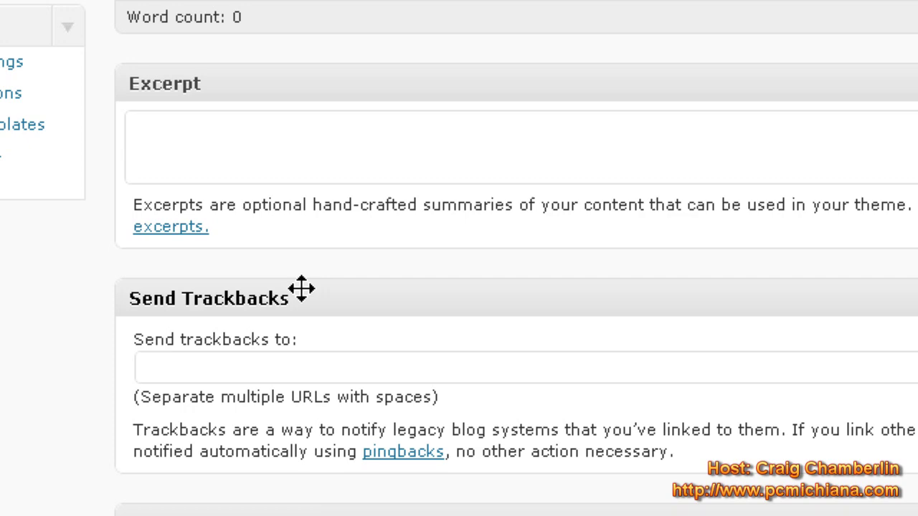
scroll(301, 289, down, 6)
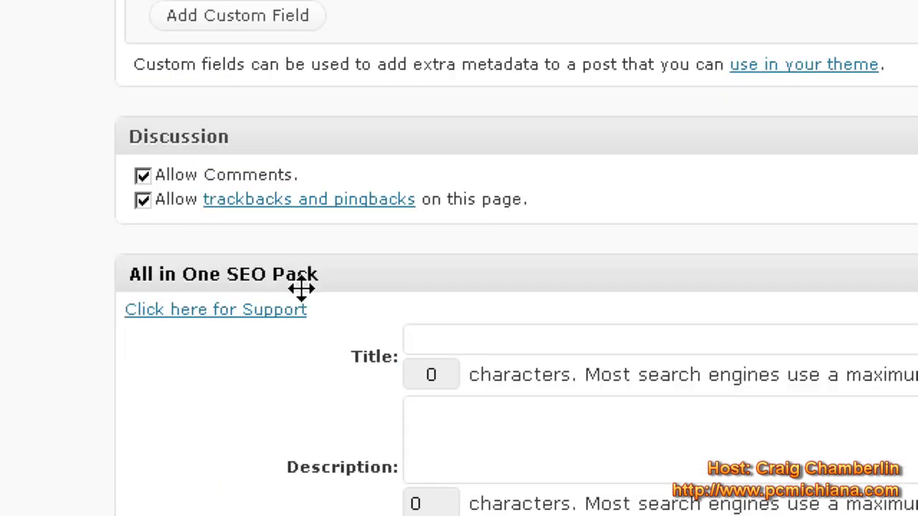
scroll(269, 277, up, 2)
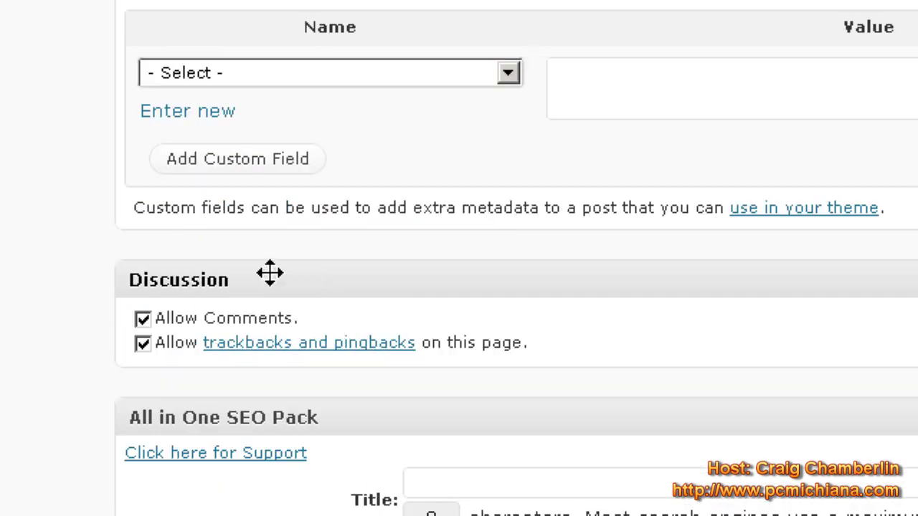
scroll(270, 273, up, 8)
scroll(270, 272, down, 6)
scroll(270, 273, up, 6)
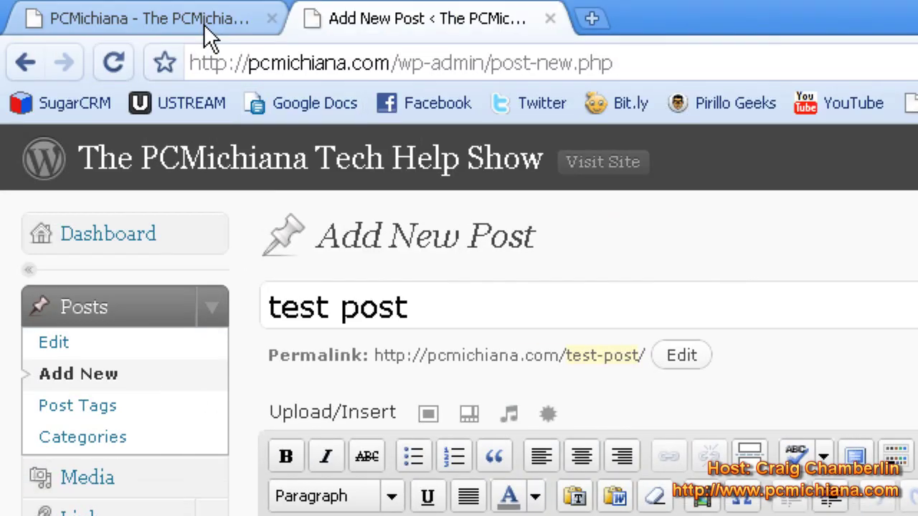
- Look at the published blogging post's web address, and open the XML-Sitemap plugin's settings in the dashboard
click(203, 24)
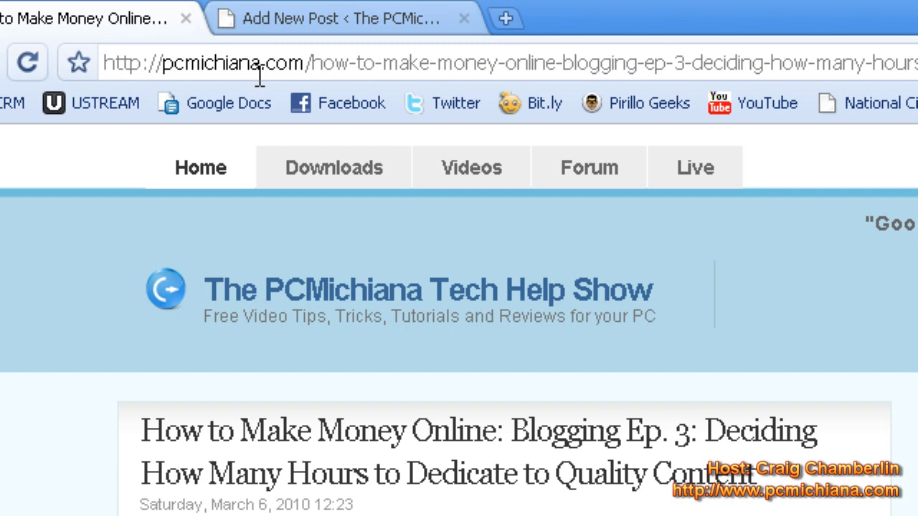
click(289, 18)
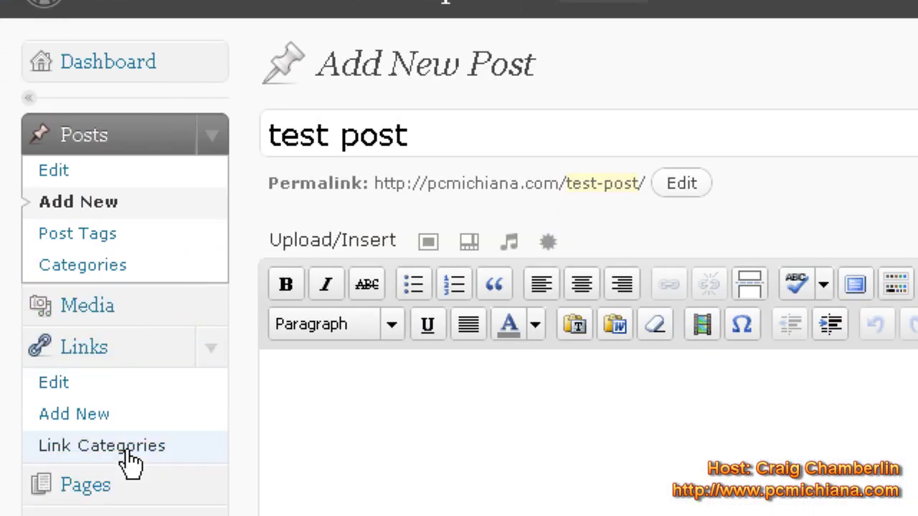
scroll(102, 375, down, 10)
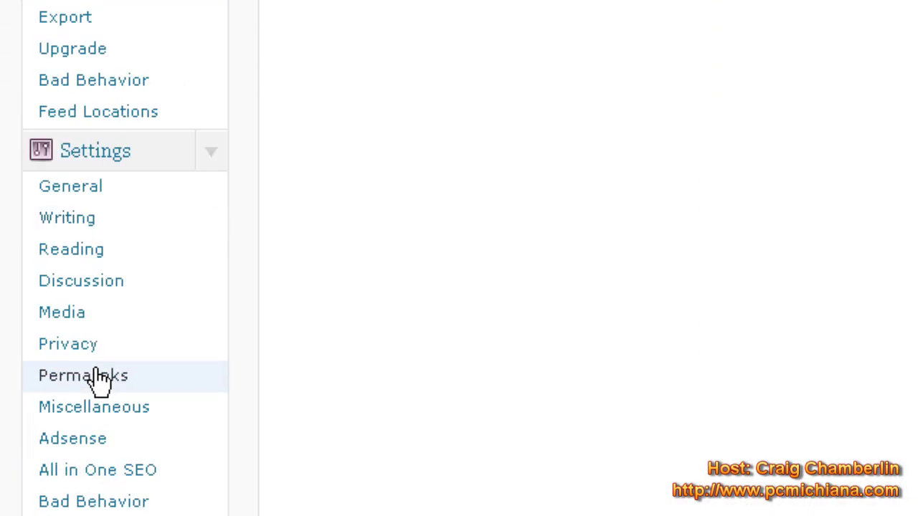
scroll(93, 380, down, 5)
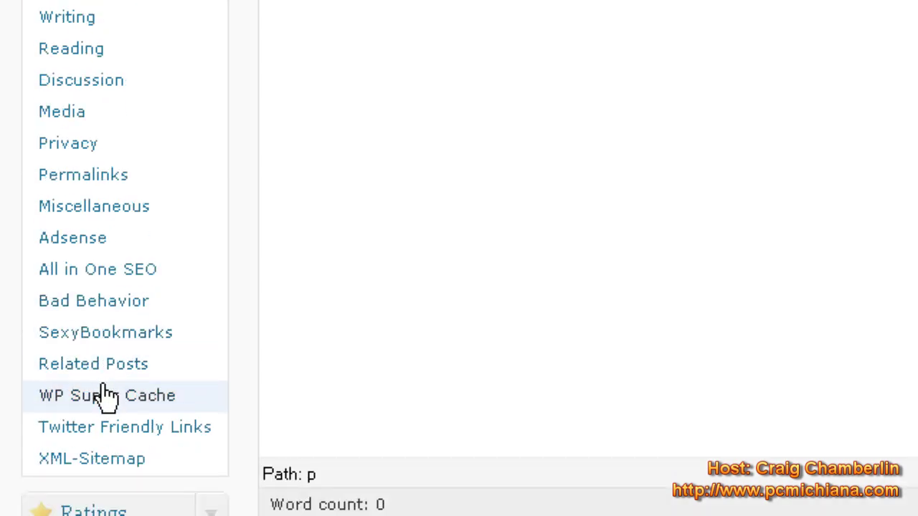
scroll(104, 391, down, 3)
click(98, 395)
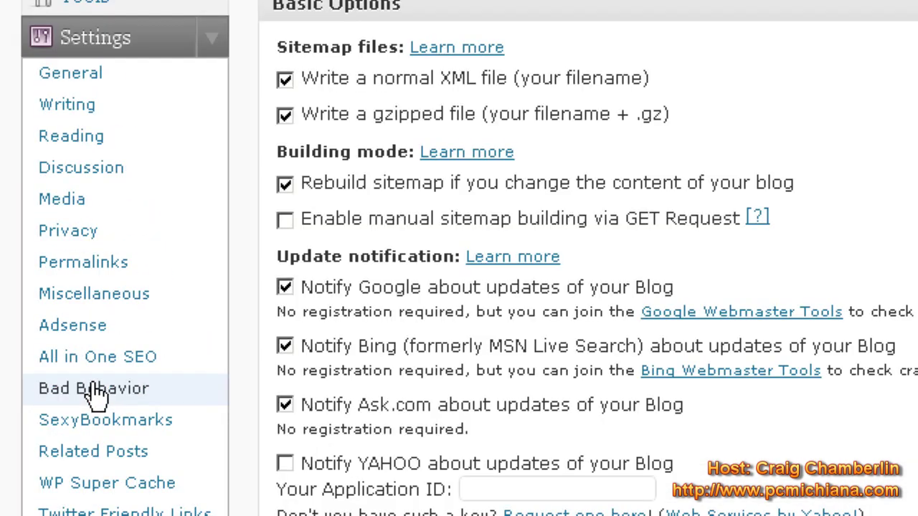
- Examine the sitemap generator's last build results, including the search engine notifications
scroll(660, 147, up, 3)
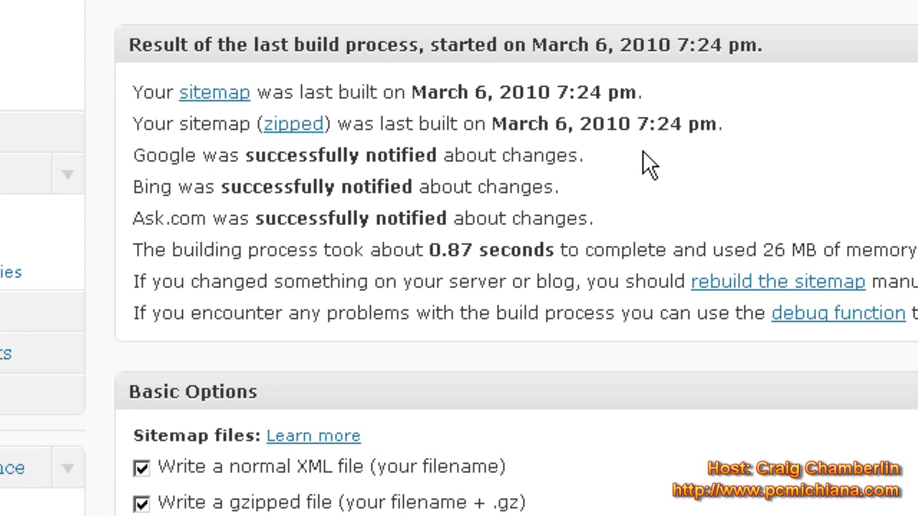
scroll(643, 150, up, 3)
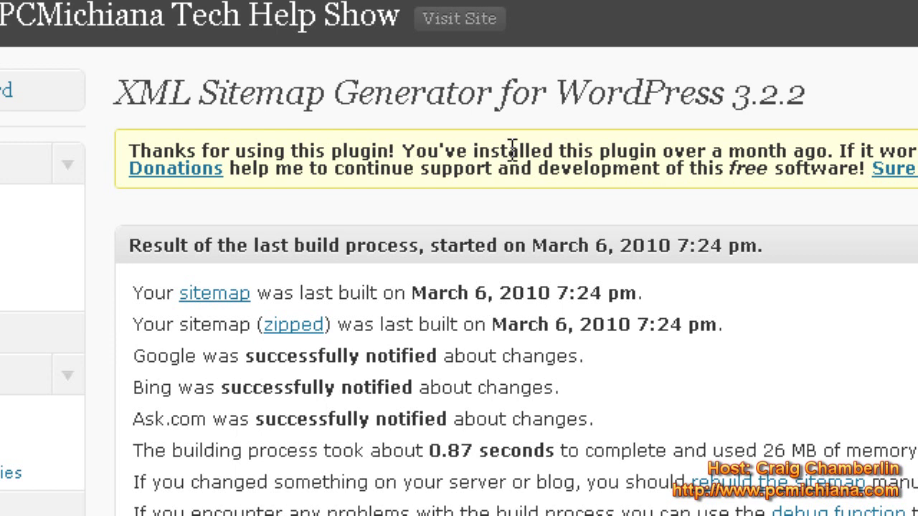
scroll(511, 309, down, 1)
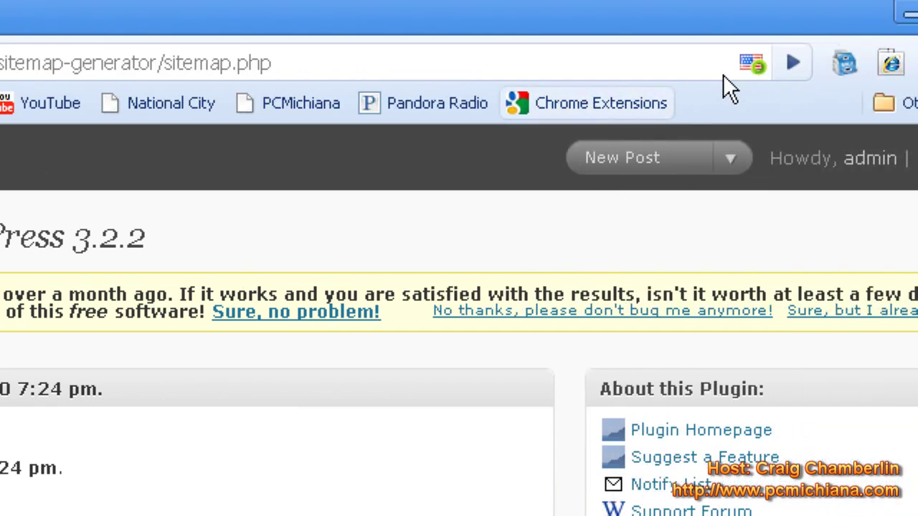
- Check the site's PageRank in the browser extension's site details and view the published post's web address again
click(751, 63)
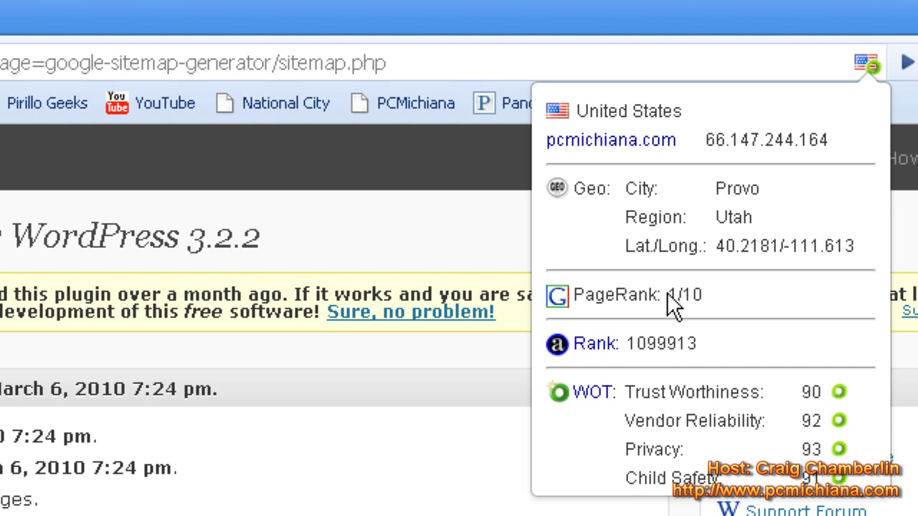
click(368, 273)
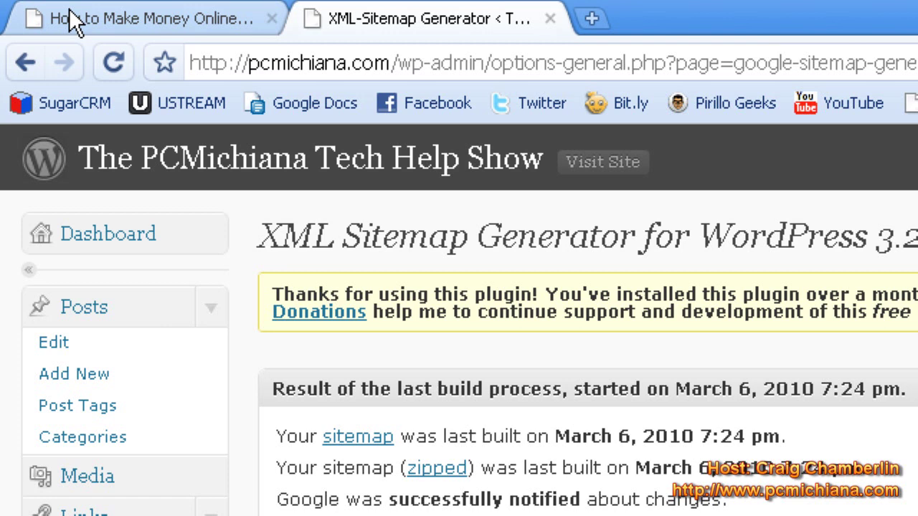
click(70, 10)
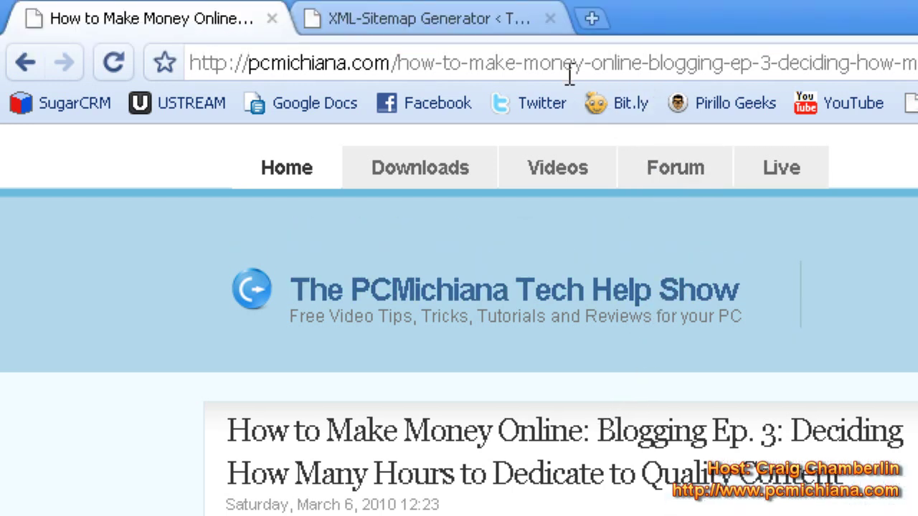
click(394, 29)
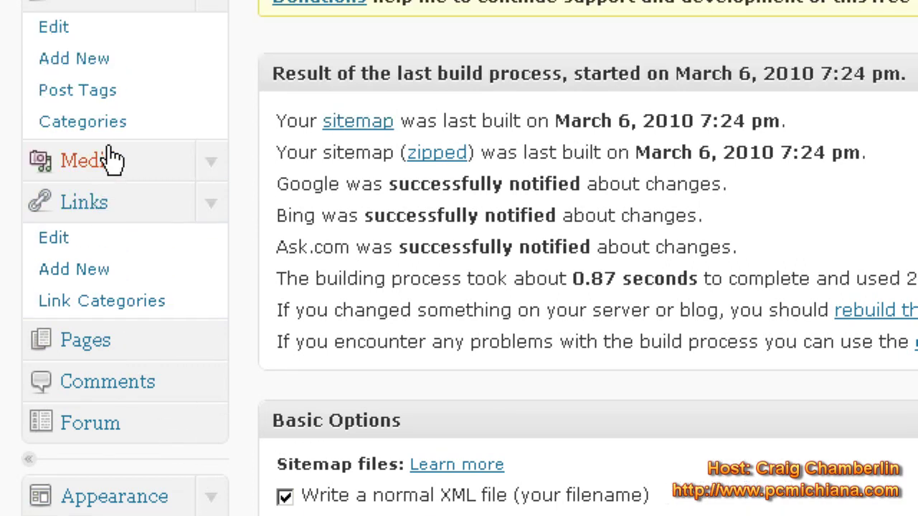
- View the dashboard's media library, the list of links and the installed themes
click(109, 162)
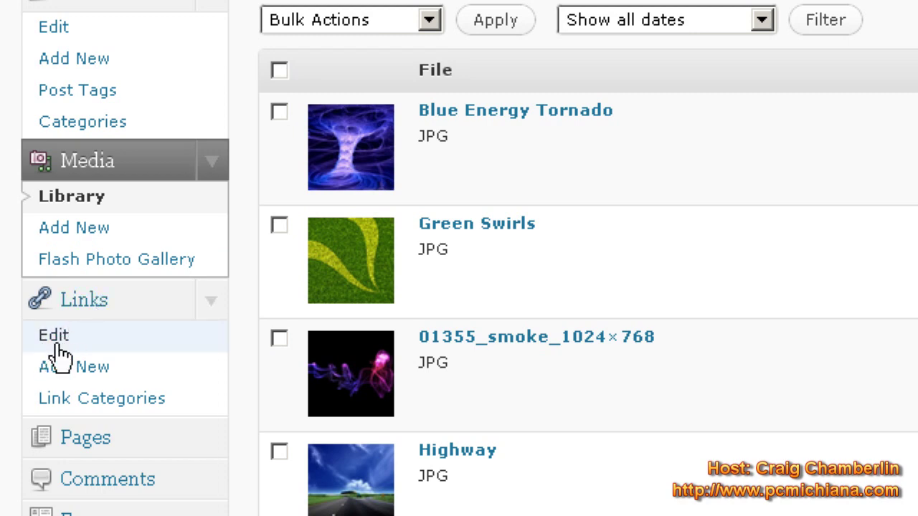
click(56, 337)
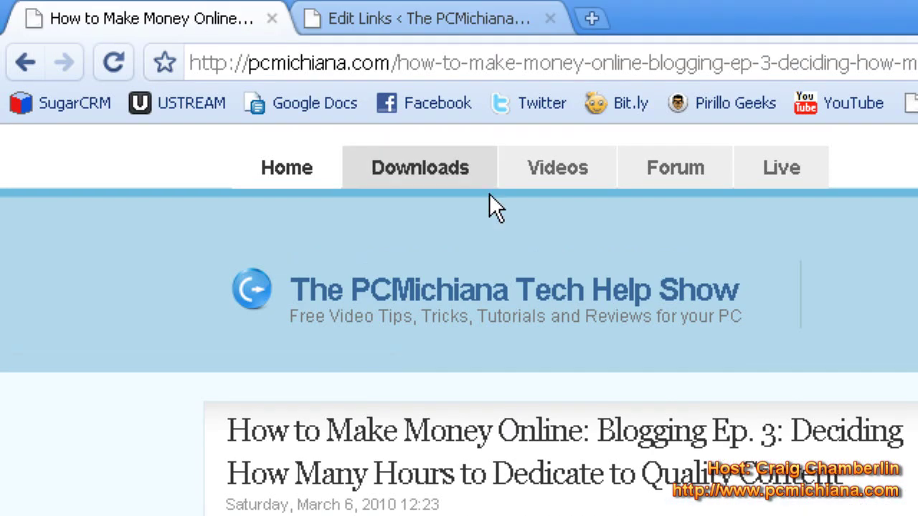
scroll(490, 194, down, 5)
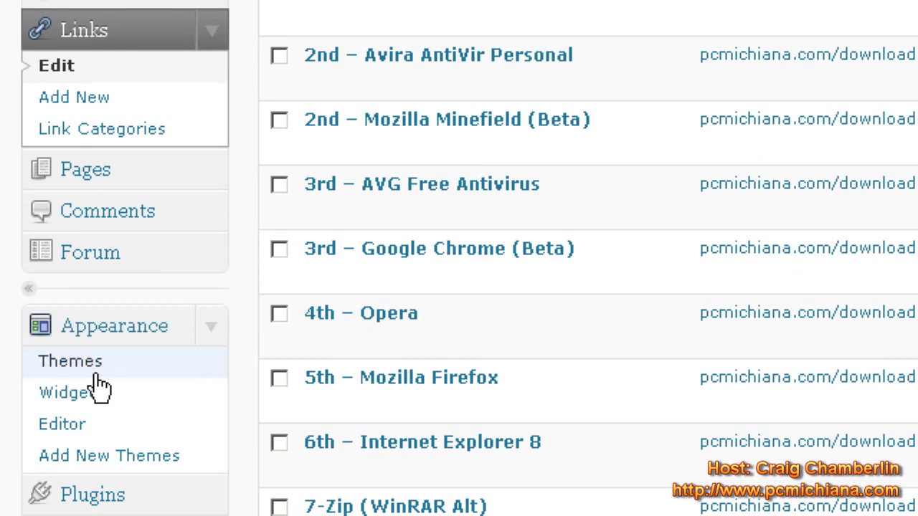
click(95, 380)
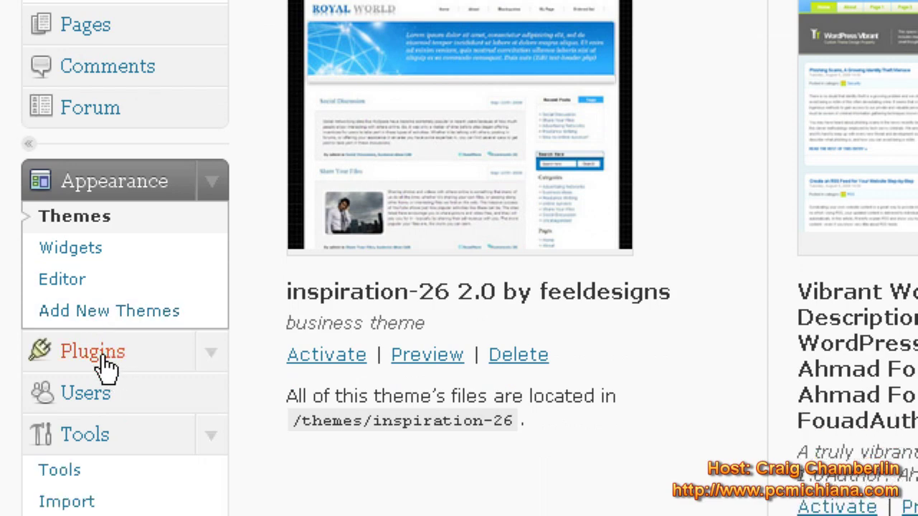
- Open the installed plugins and look through the whole list, from All in One Adsense and YPN to WP Super Cache
click(106, 367)
scroll(102, 369, down, 5)
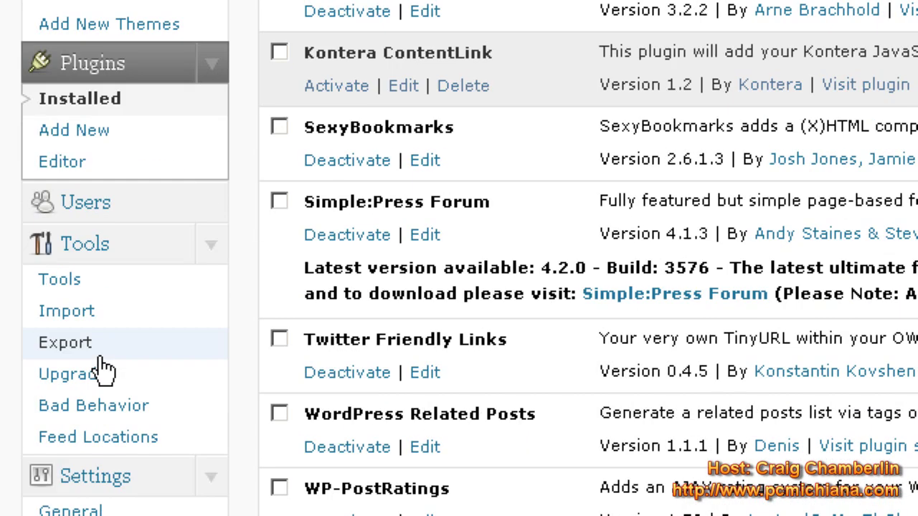
scroll(531, 237, down, 1)
scroll(651, 136, up, 10)
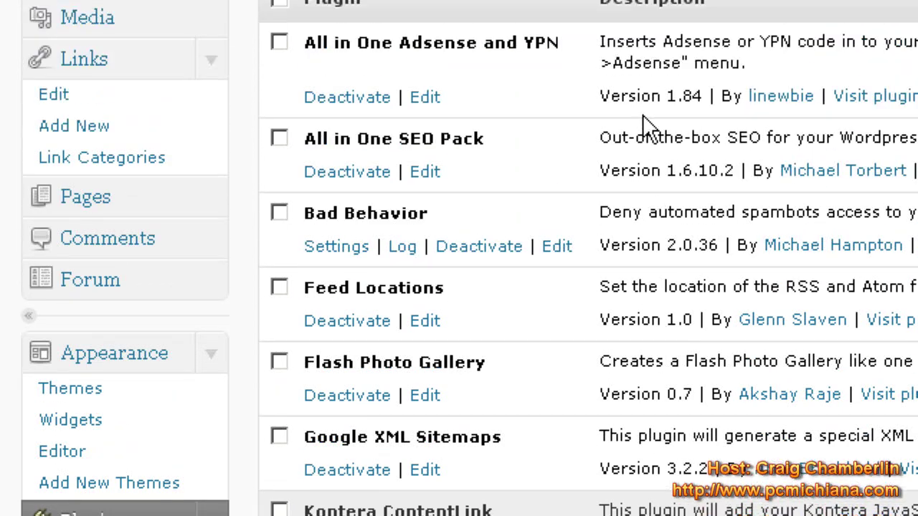
scroll(610, 431, down, 7)
scroll(531, 384, down, 7)
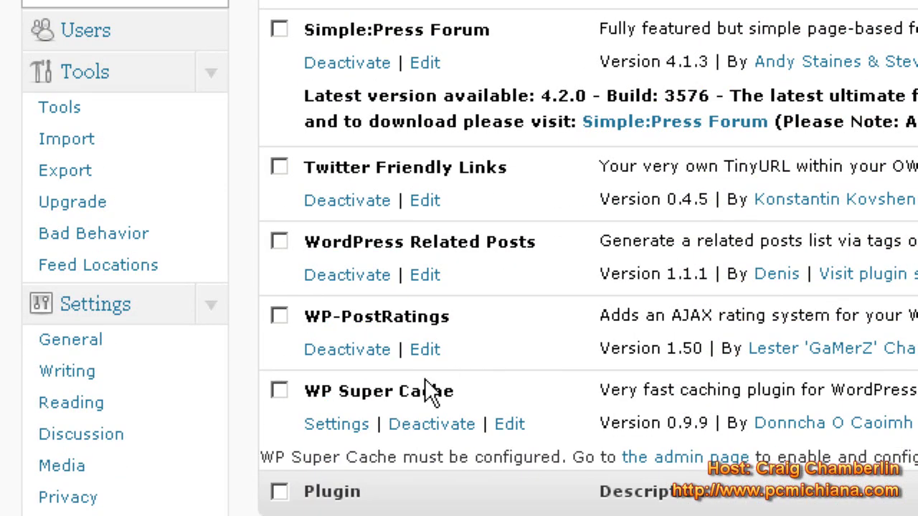
scroll(71, 215, up, 3)
scroll(99, 158, up, 1)
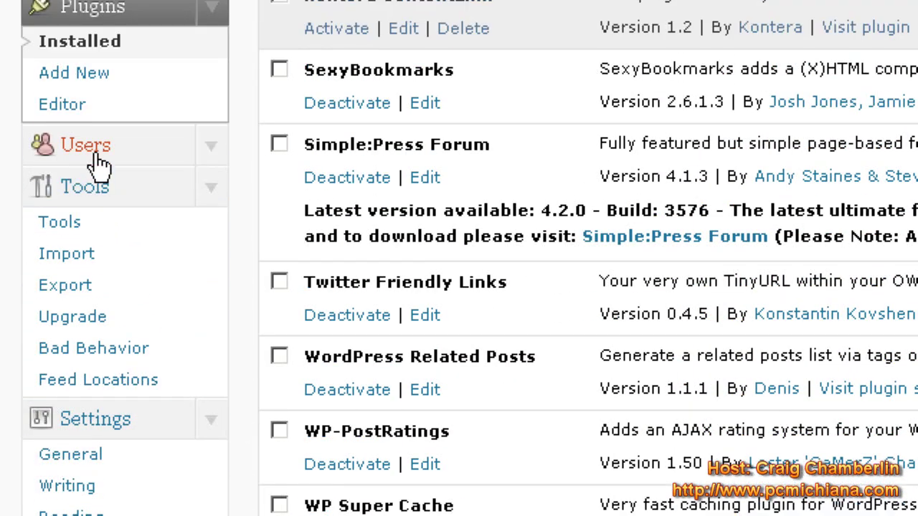
- Open the blog's list of authors and users and look through the accounts
click(99, 163)
scroll(430, 216, up, 4)
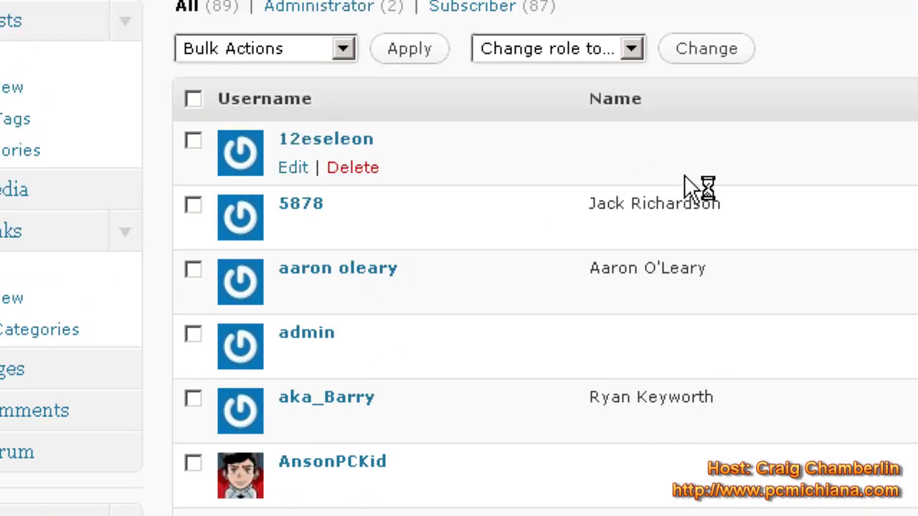
scroll(576, 431, down, 7)
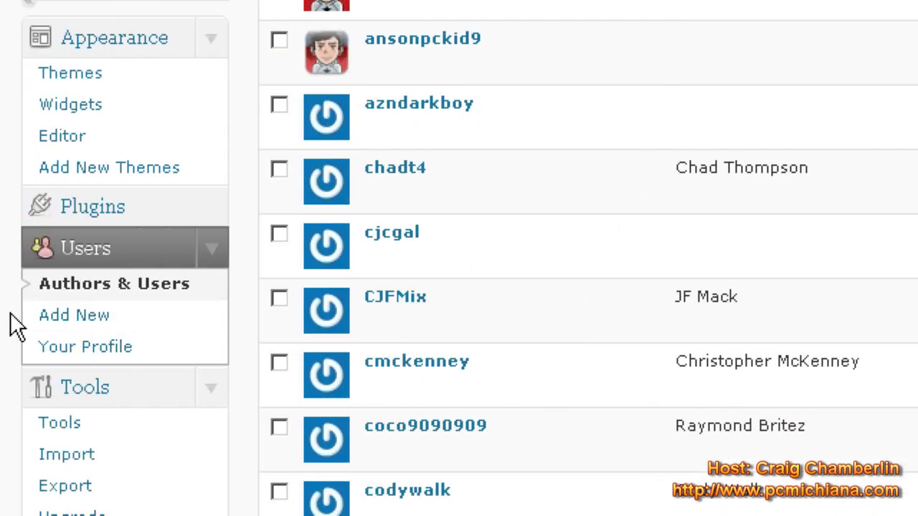
- Look through the dashboard's available tools, settings and ratings pages, including XML-Sitemap
scroll(109, 351, down, 2)
scroll(109, 352, down, 3)
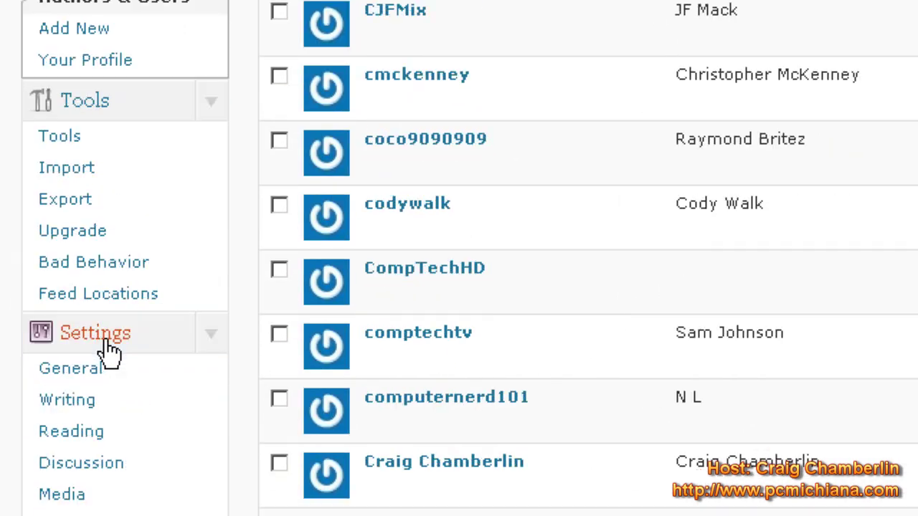
scroll(70, 371, down, 3)
scroll(70, 371, down, 6)
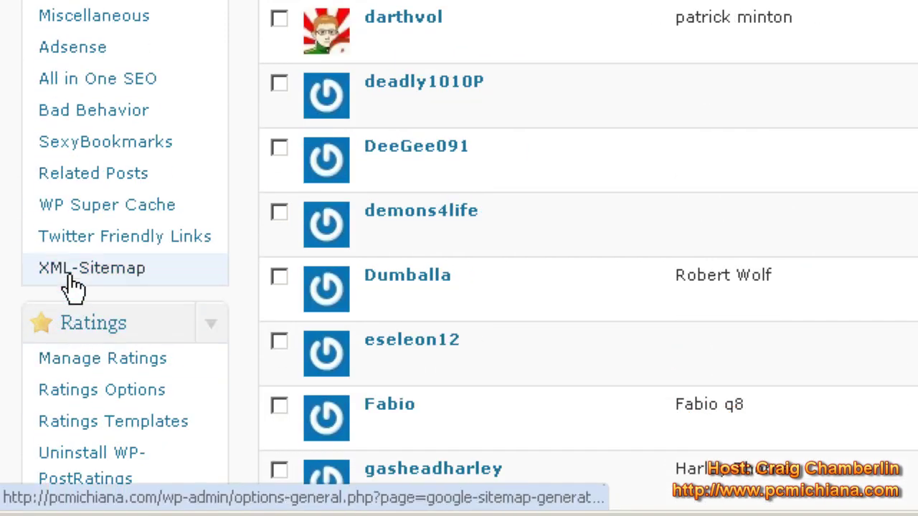
- Return to the published blogging post and show the beginning of its page
scroll(150, 93, up, 10)
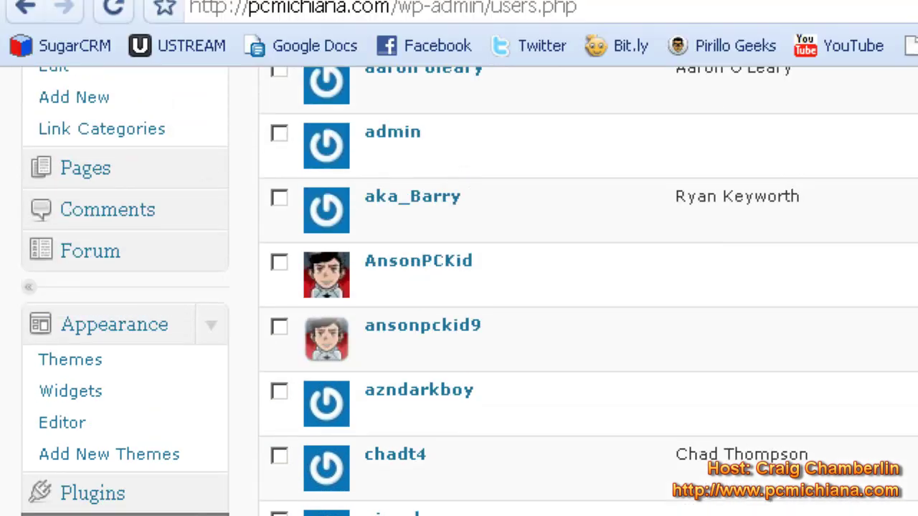
click(144, 15)
scroll(209, 259, up, 8)
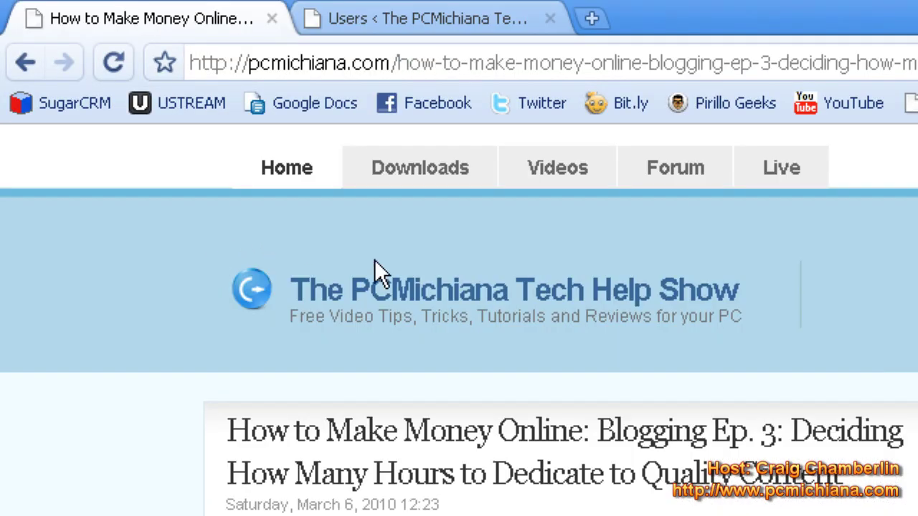